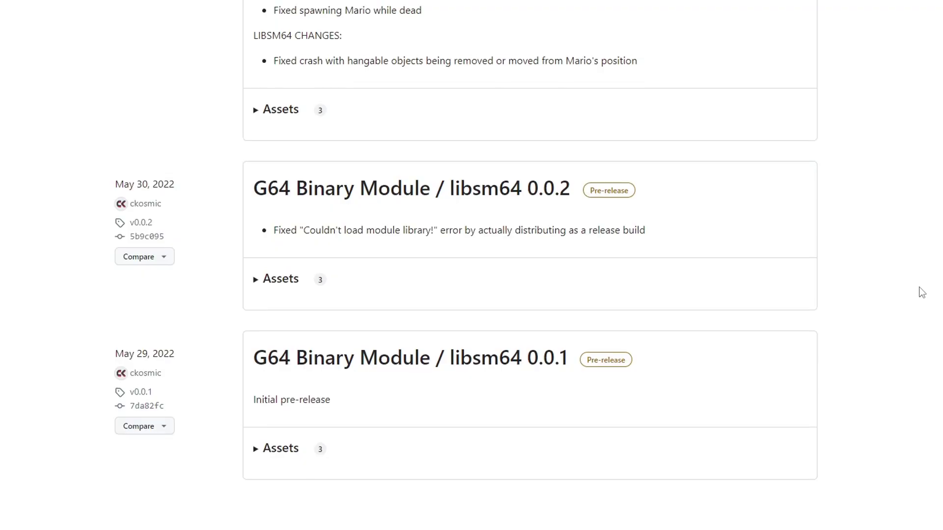
Step: Switch Garry's Mod to the 'x86-64 - Chromium + 64-bit binaries' beta and show its download progress
scroll(921, 292, up, 15)
scroll(921, 291, up, 20)
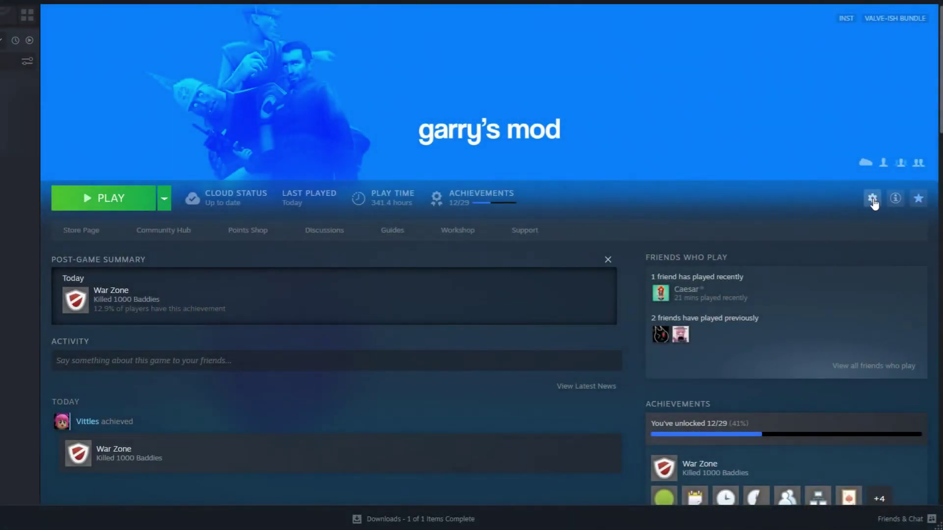
click(872, 198)
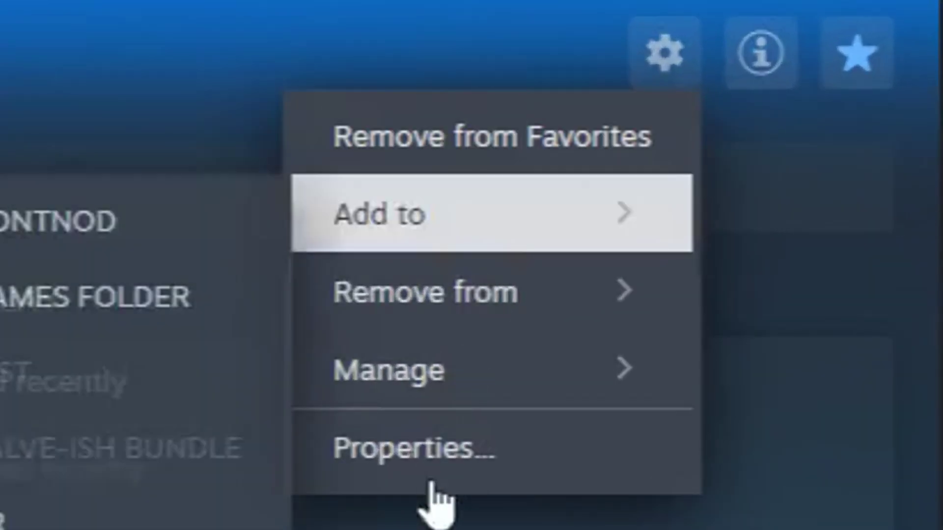
click(425, 456)
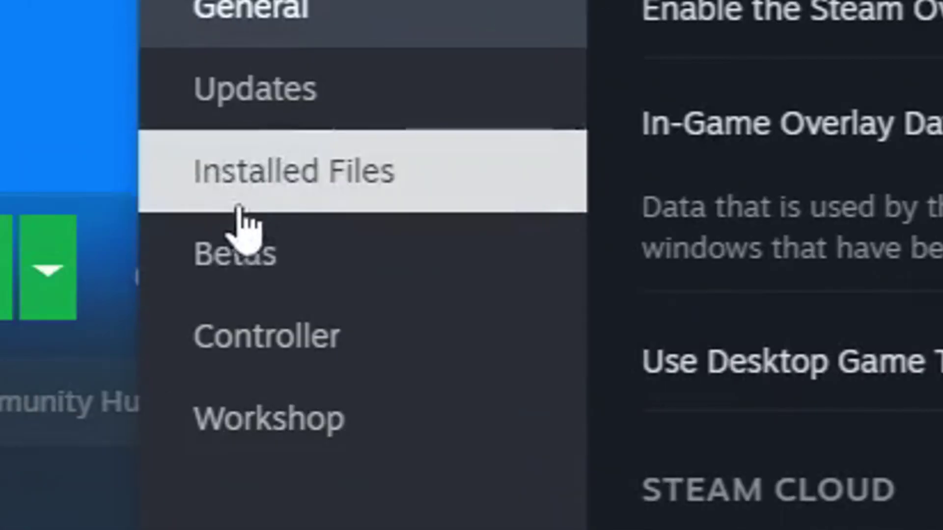
click(107, 255)
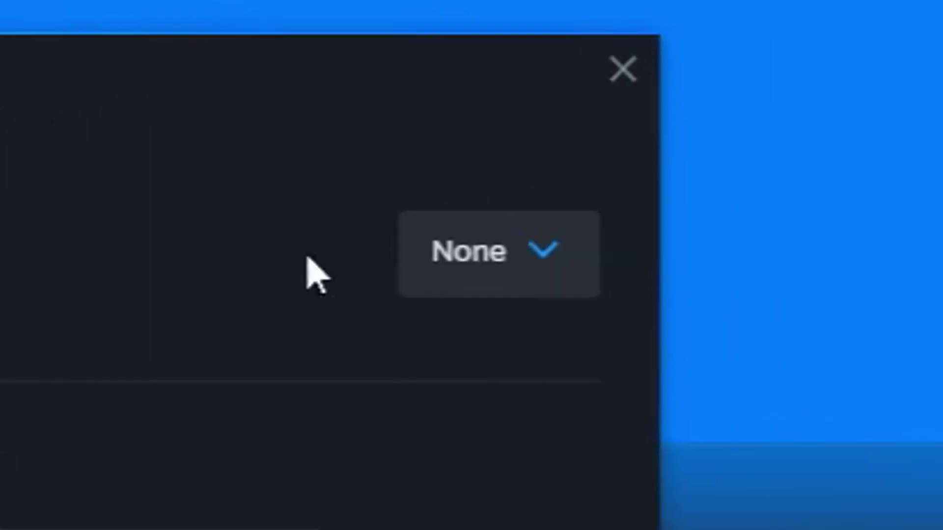
click(528, 212)
click(539, 422)
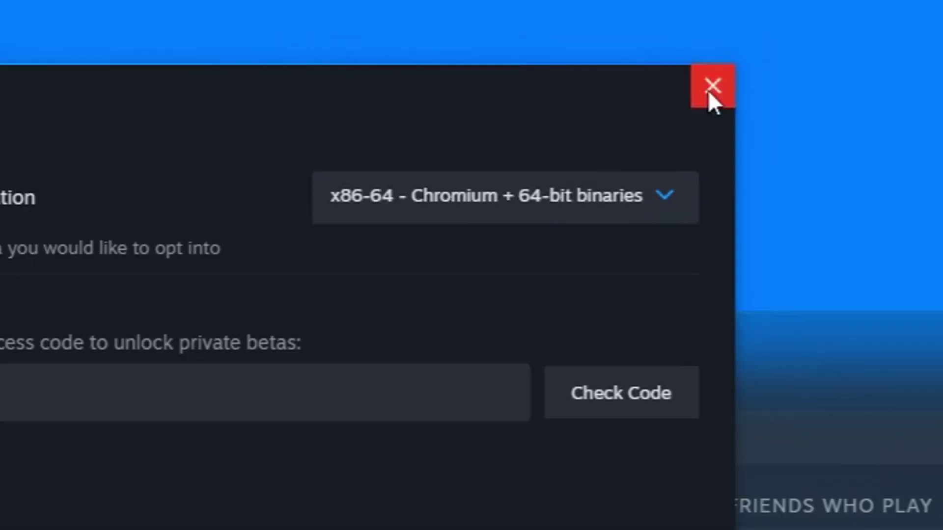
click(711, 92)
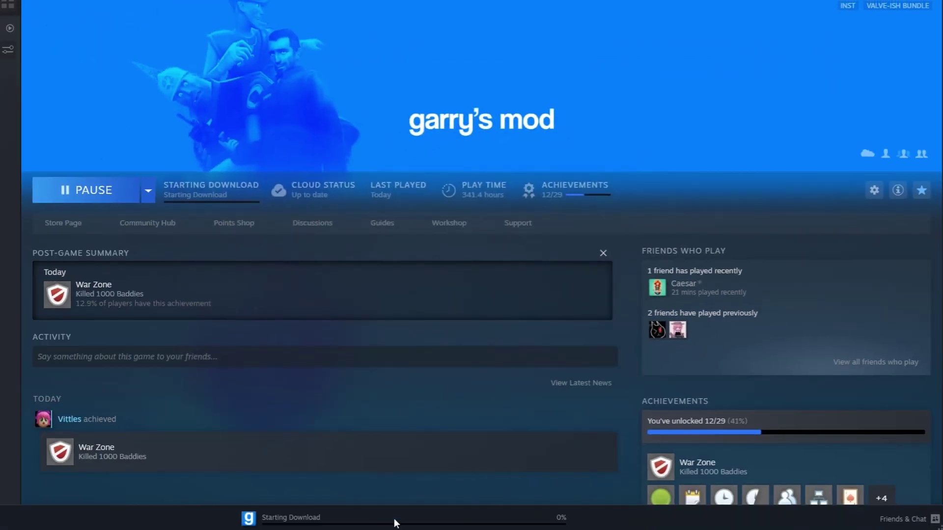
click(302, 519)
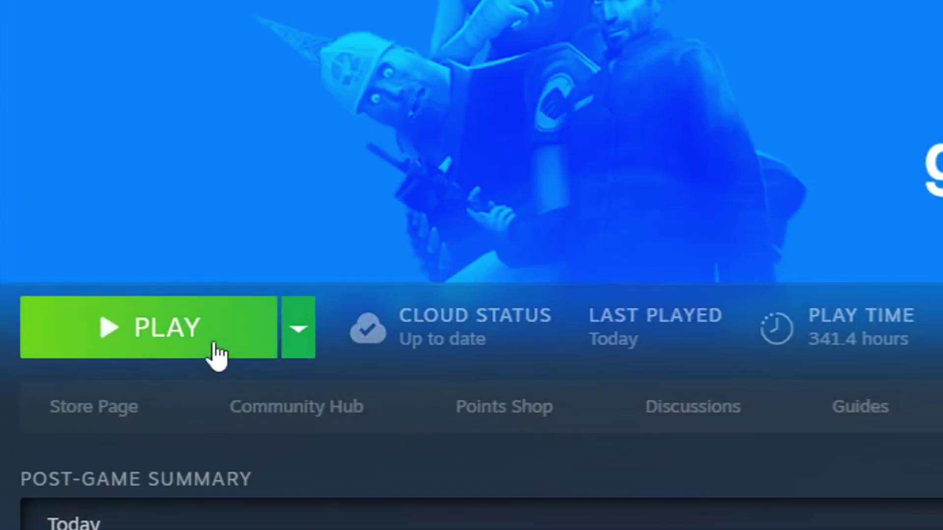
Step: Launch the updated Garry's Mod with PLAY from its Steam library page
click(216, 351)
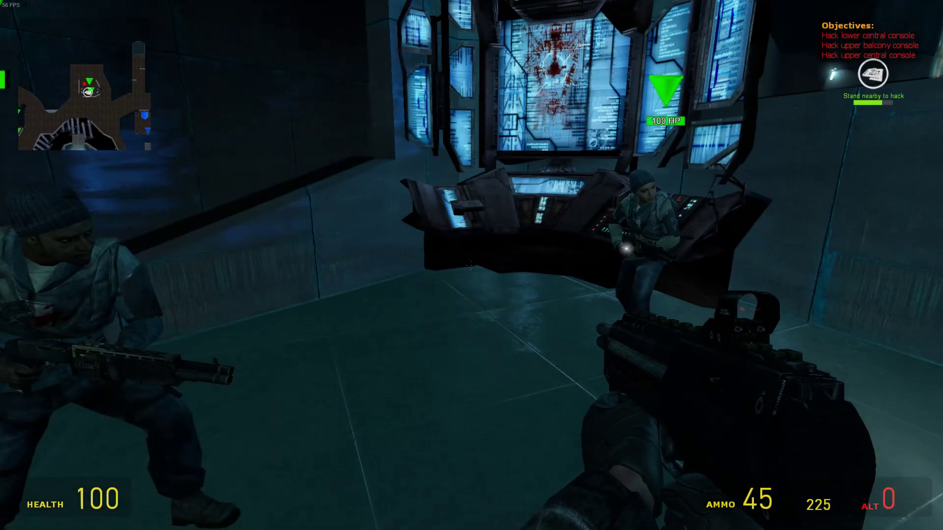
key(z)
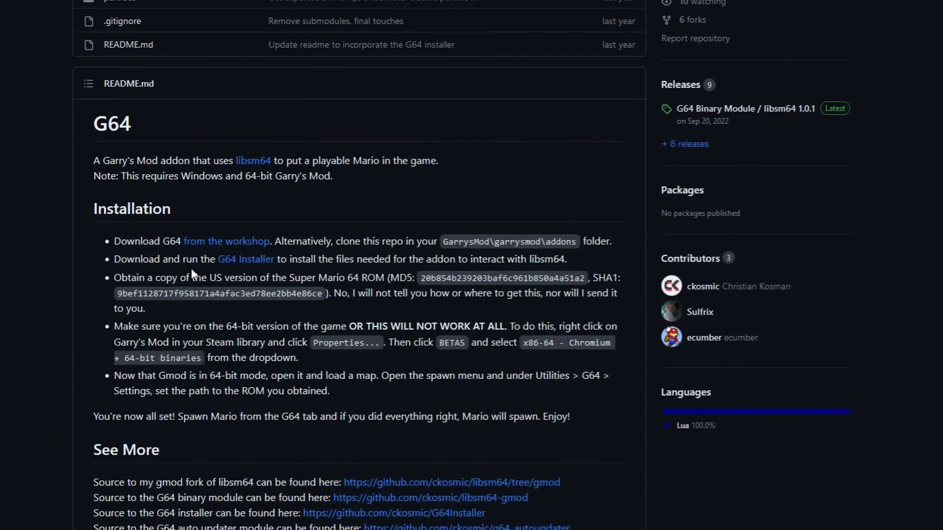
Step: Follow the 'G64 Installer' link in the README to the G64Installer 1.0.0 release
click(244, 259)
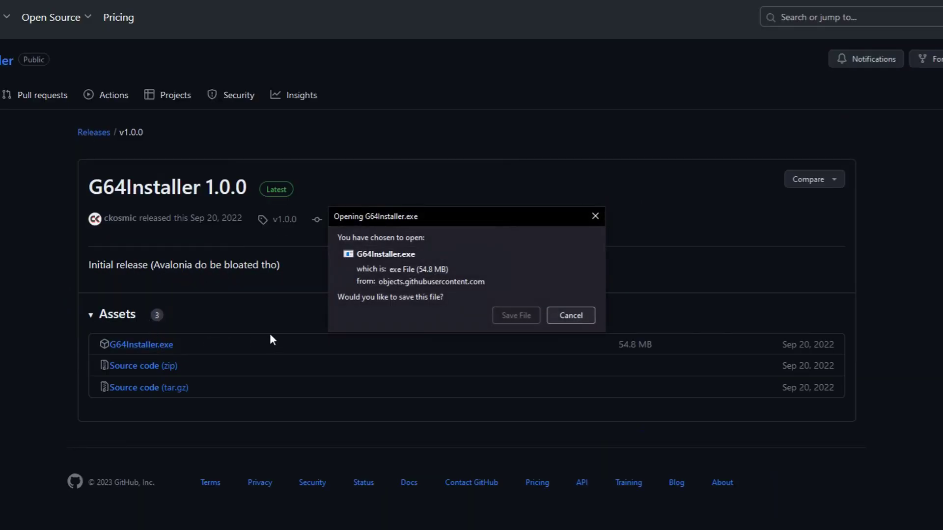
Step: Save G64Installer.exe and run it from the Downloads\Tutoru folder
click(510, 314)
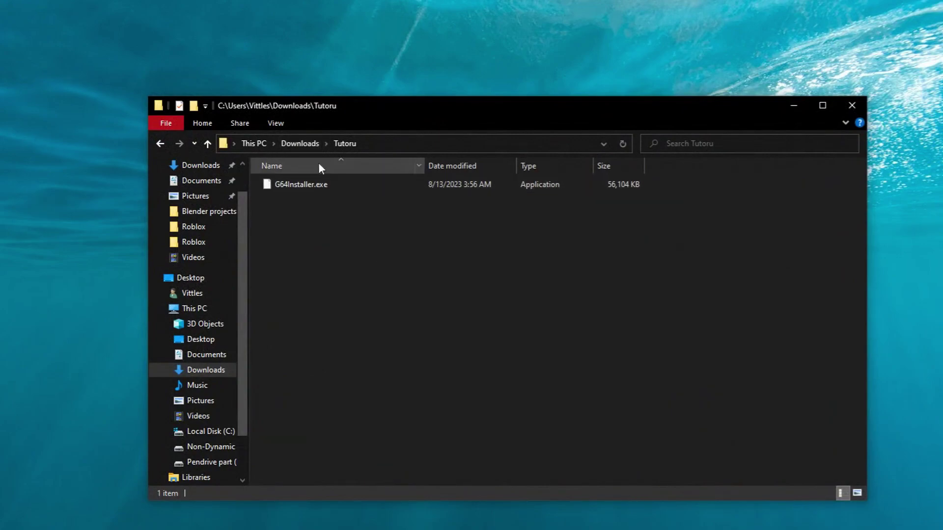
double_click(319, 184)
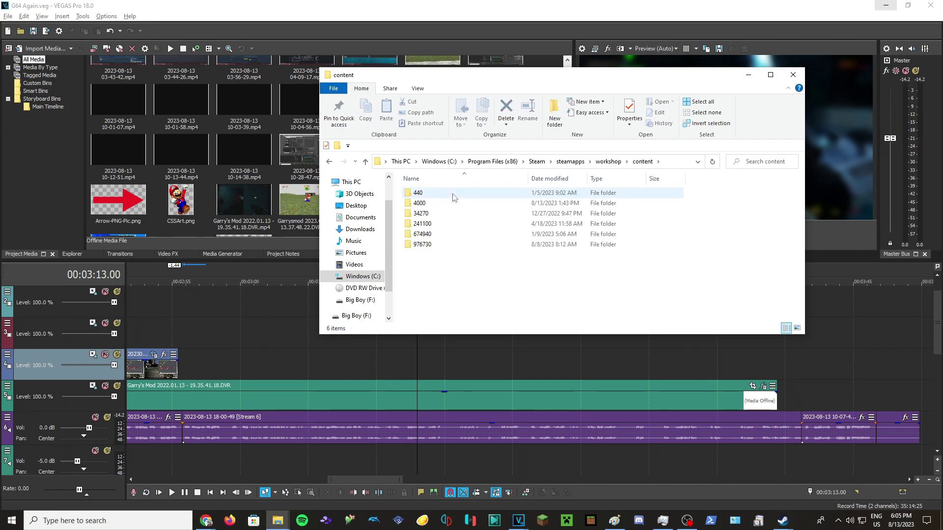
double_click(452, 203)
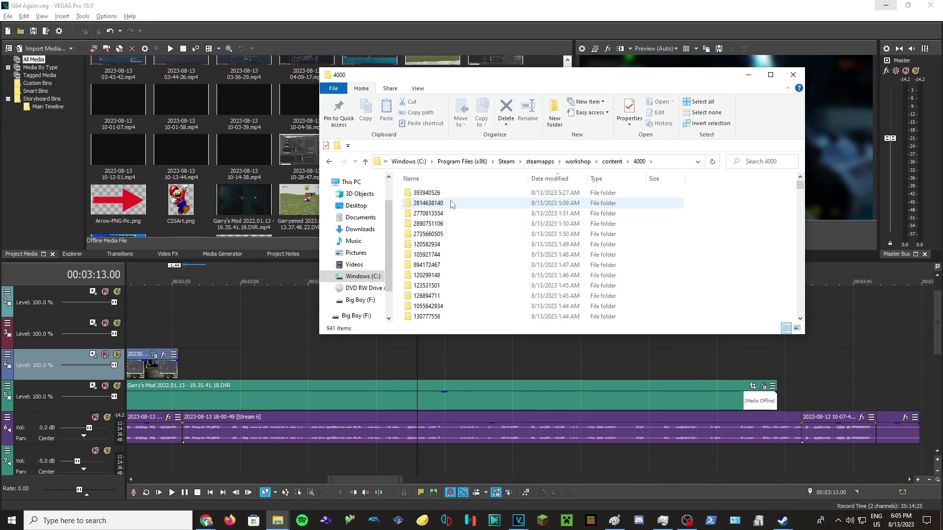
click(446, 203)
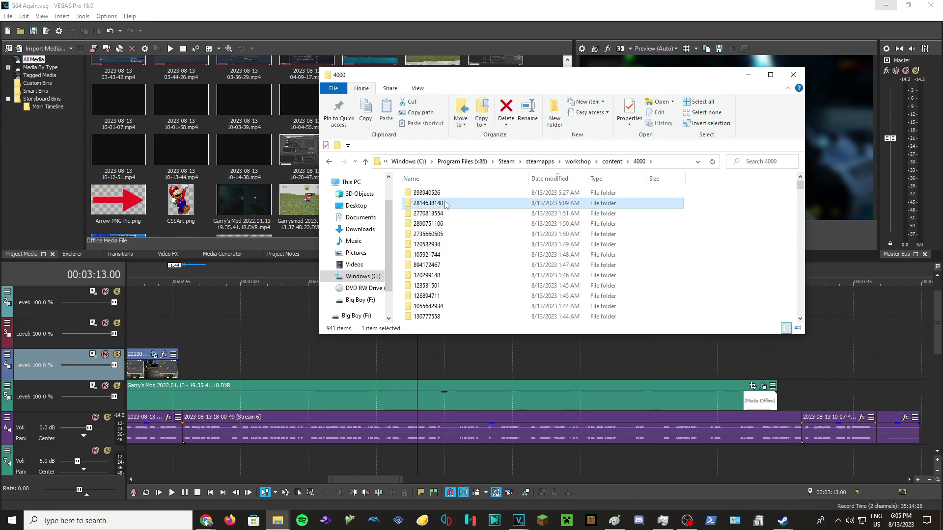
double_click(445, 205)
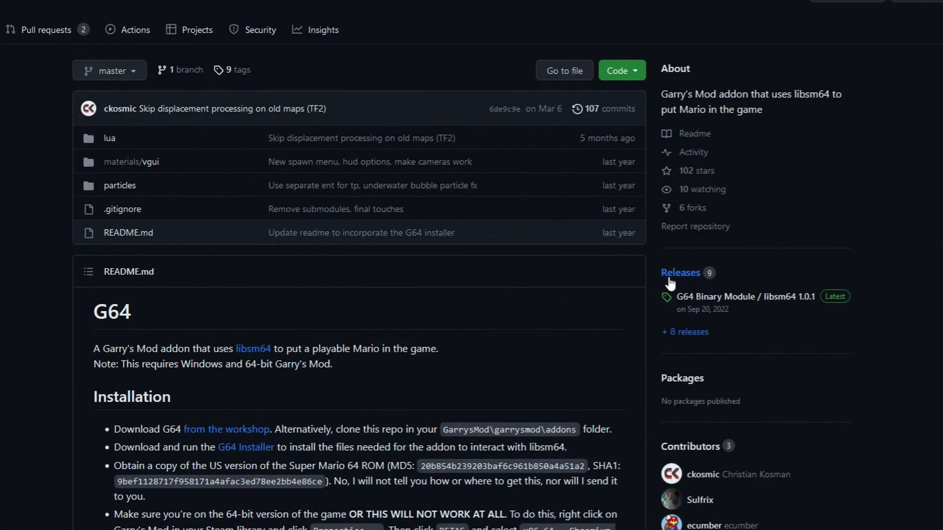
Step: Download libsm64-g64-1.0.1.zip from GitHub Releases and drag it onto the GarrysMod folder
click(668, 278)
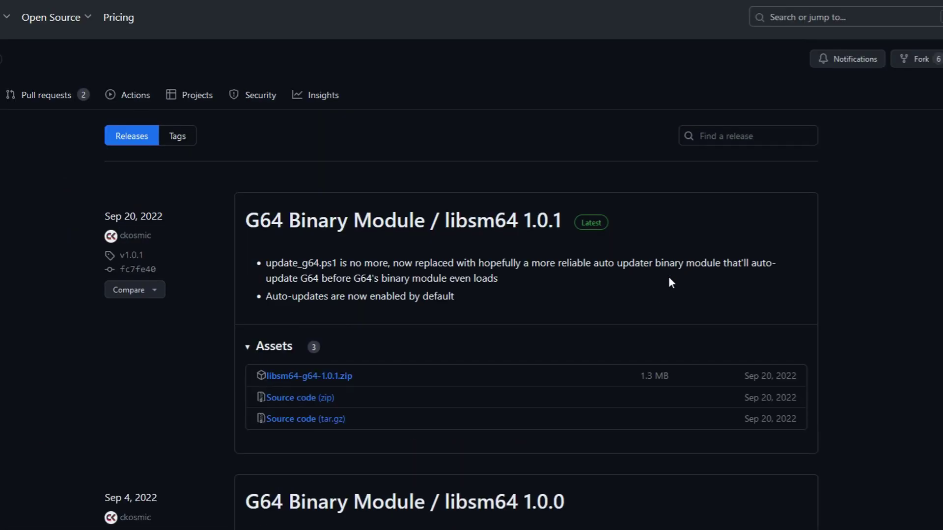
click(337, 381)
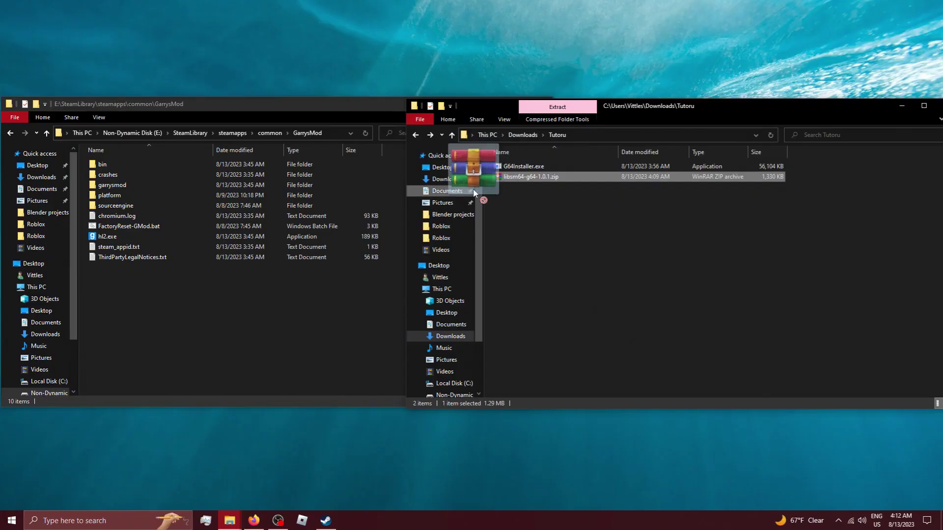
drag(480, 199, 251, 282)
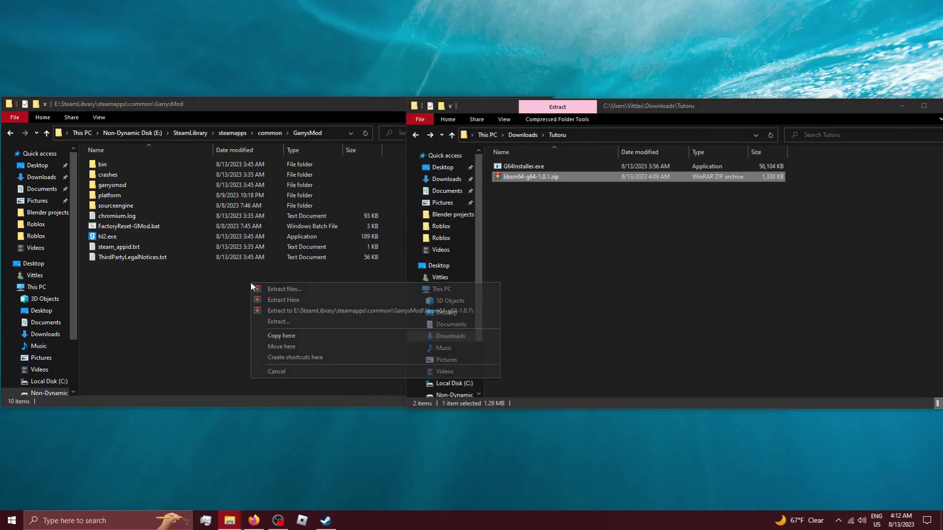
Step: Extract libsm64-g64-1.0.1.zip into the GarrysMod folder with Extract Here
click(291, 300)
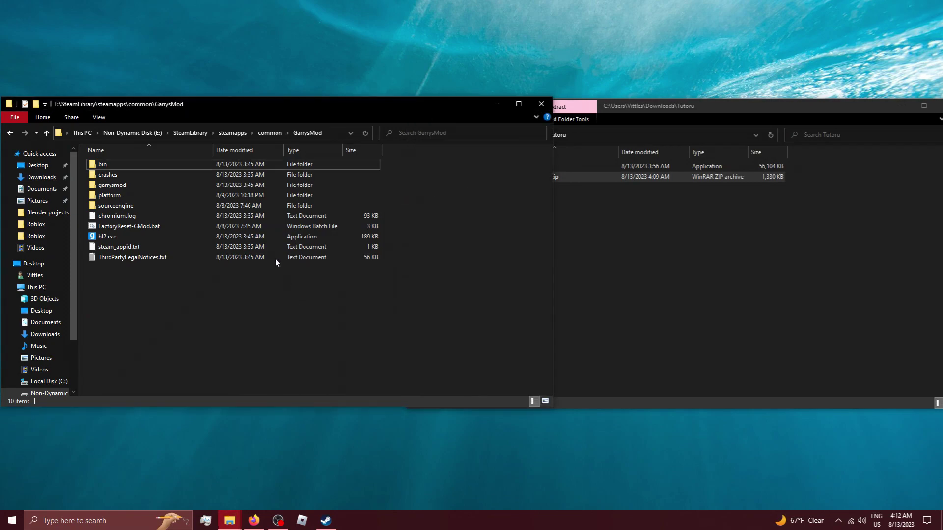
click(661, 268)
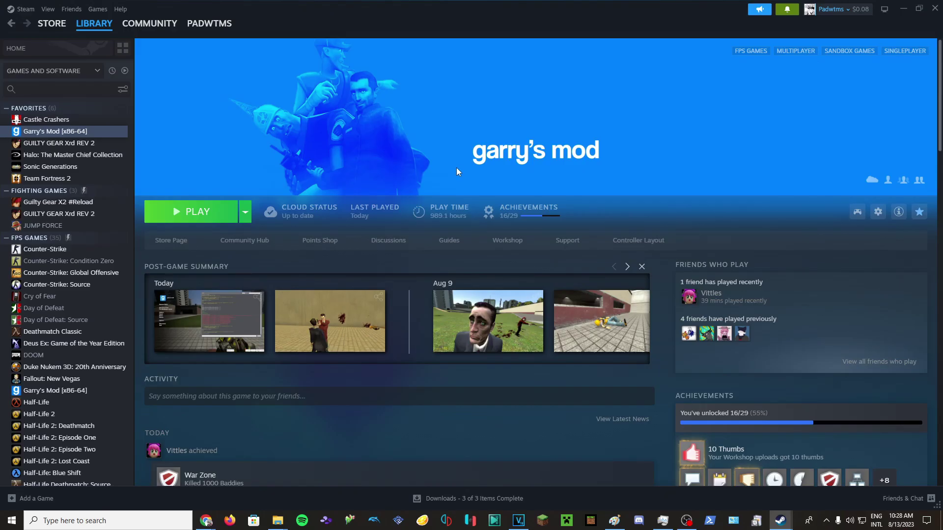
Step: Browse Garry's Mod [x86-64] local files through the gear's Manage menu
click(878, 212)
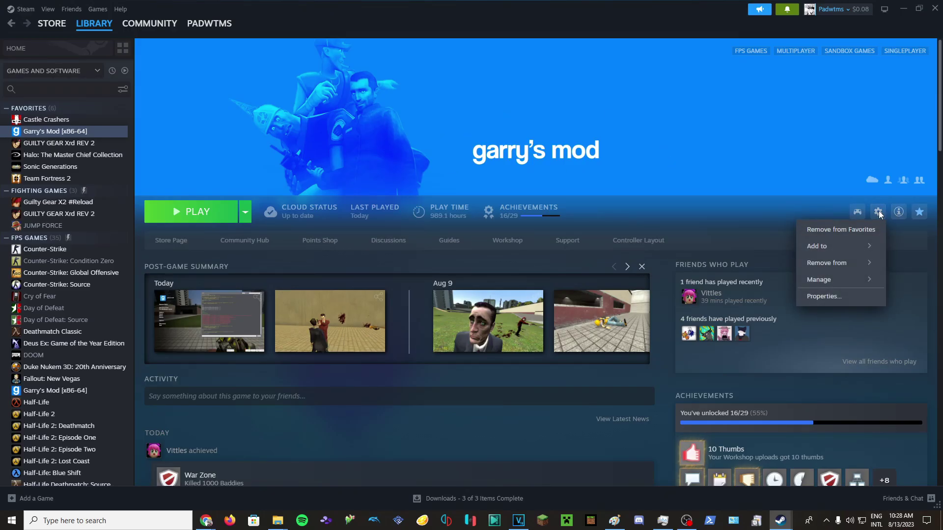
mouse_move(830, 279)
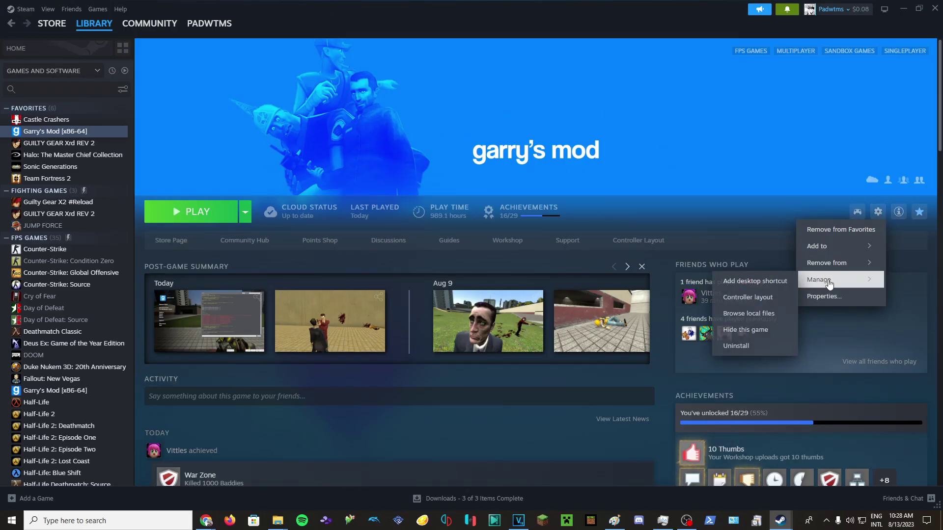
click(750, 313)
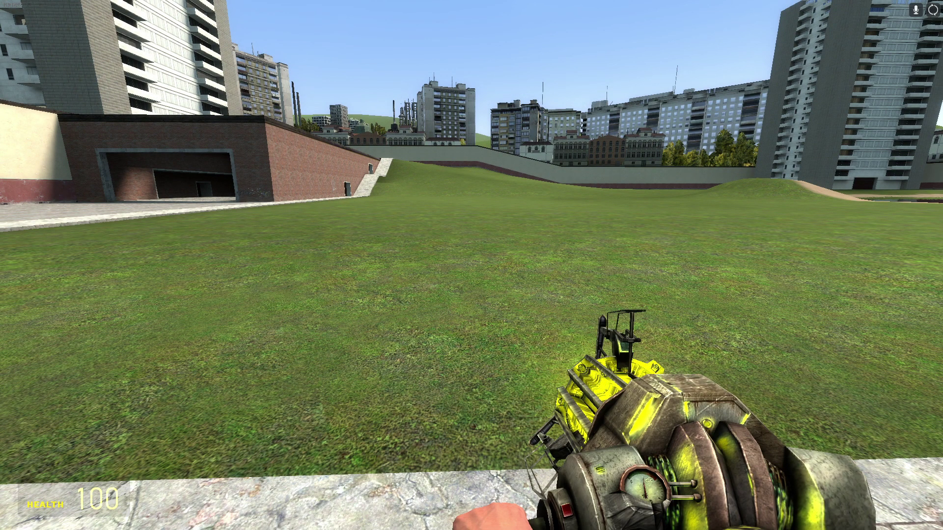
Step: Point the G64 ROM path at the Super Mario 64 .z64 file via Utilities > G64 > Settings
key(q)
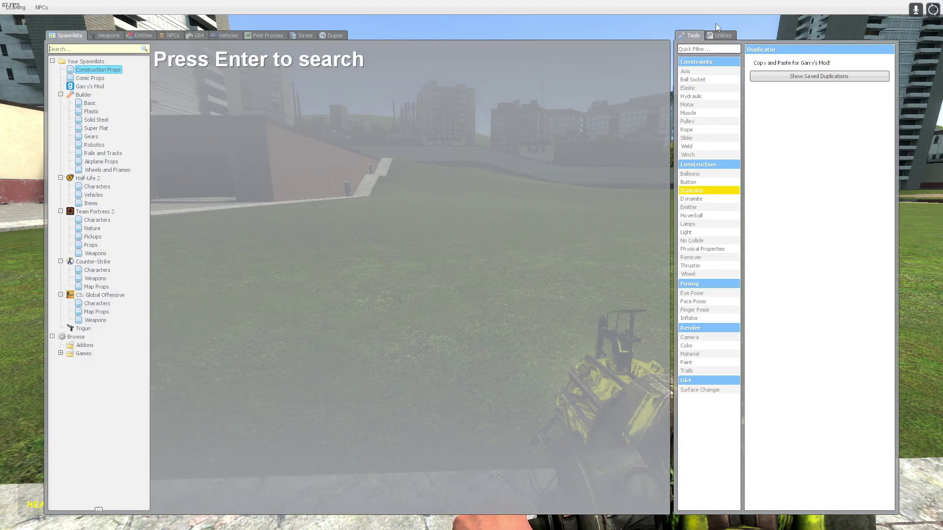
click(720, 37)
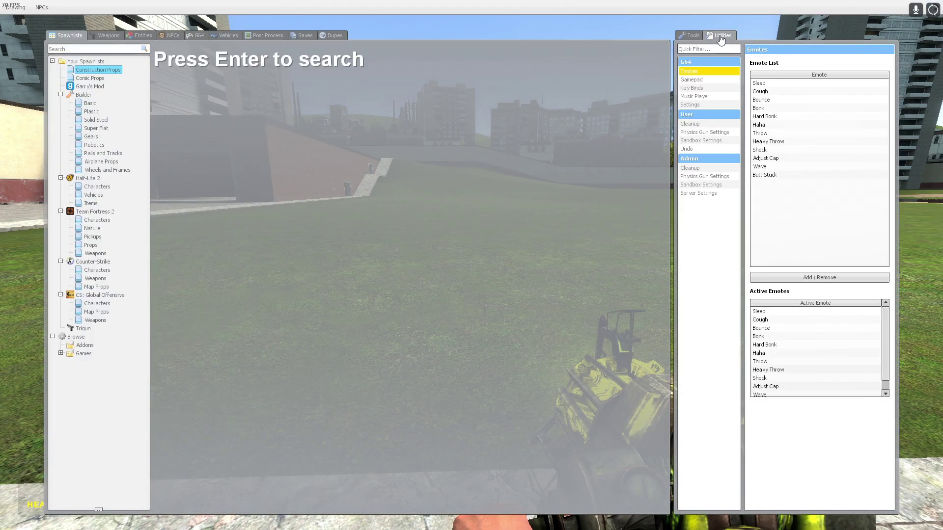
click(707, 107)
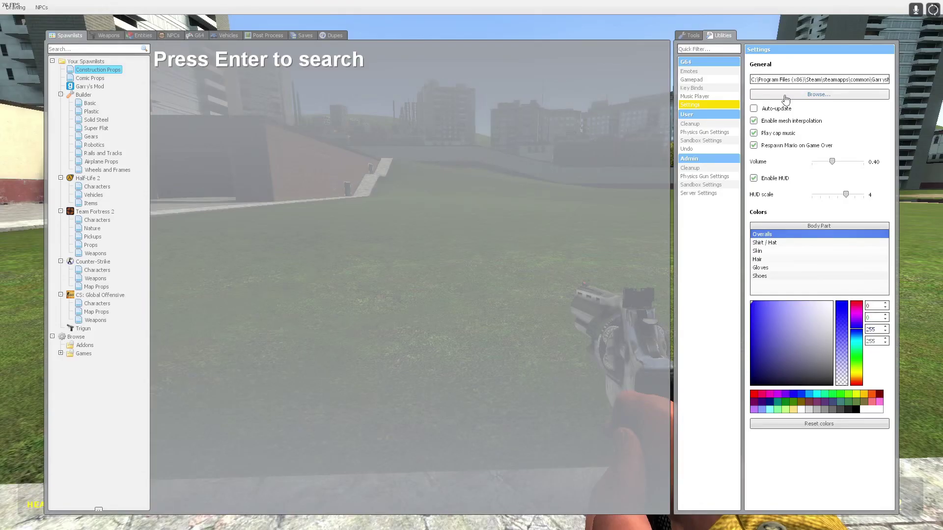
click(786, 98)
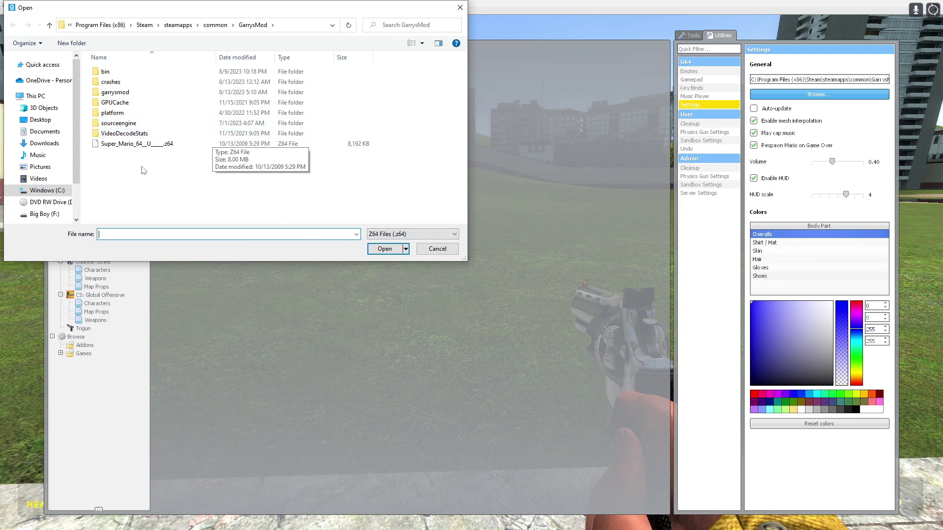
click(125, 145)
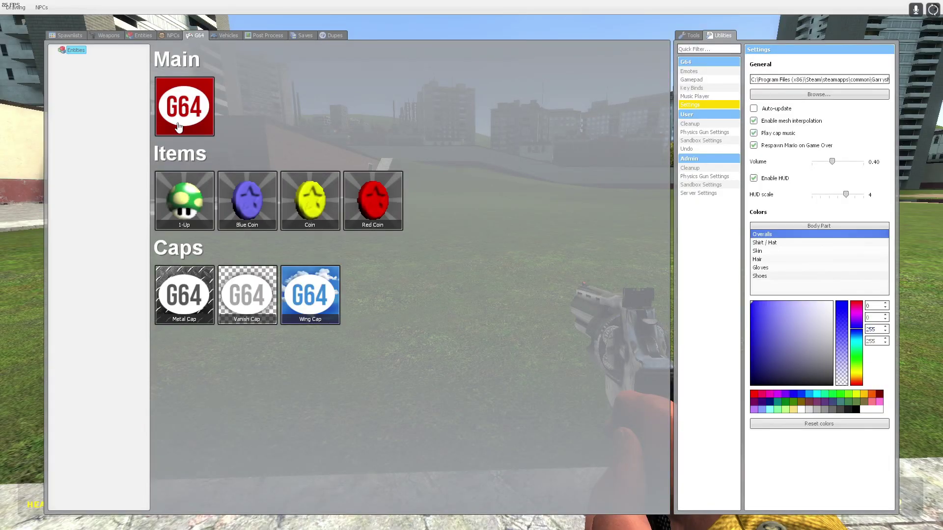
Step: Spawn Mario from the G64 Main icon and run him around with W, S and Space jumps
click(179, 135)
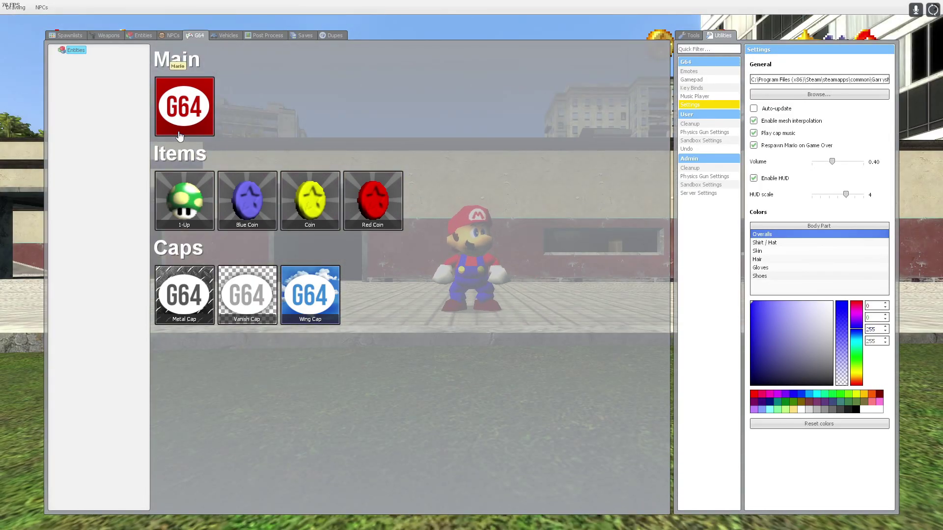
key(q)
key(w)
key(space)
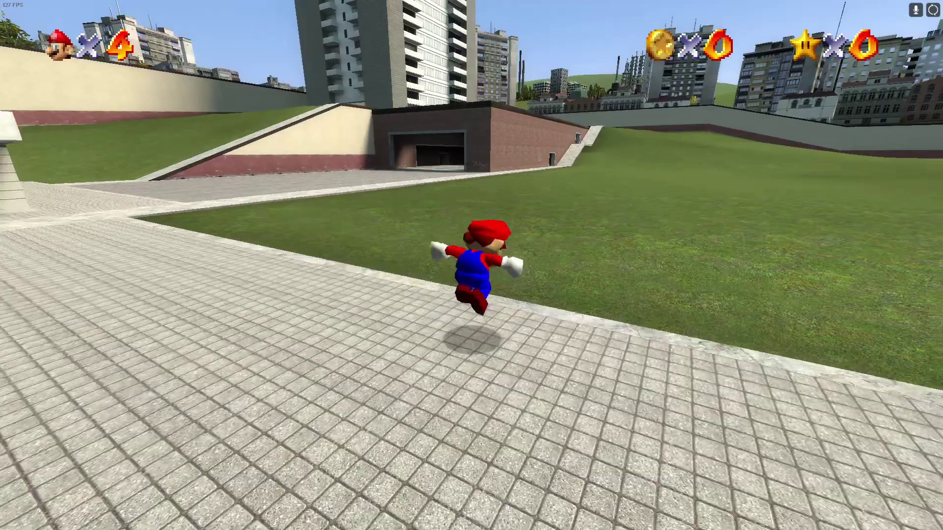
key(space)
key(w)
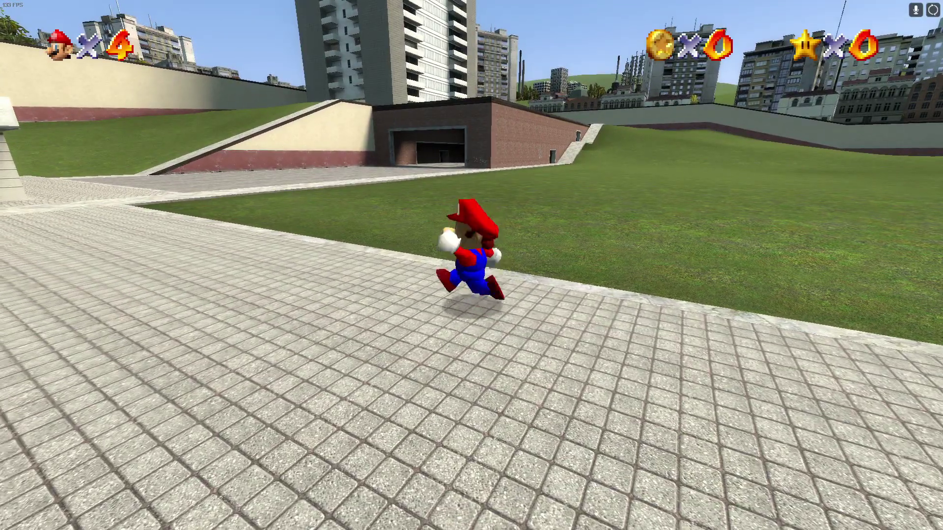
key(space)
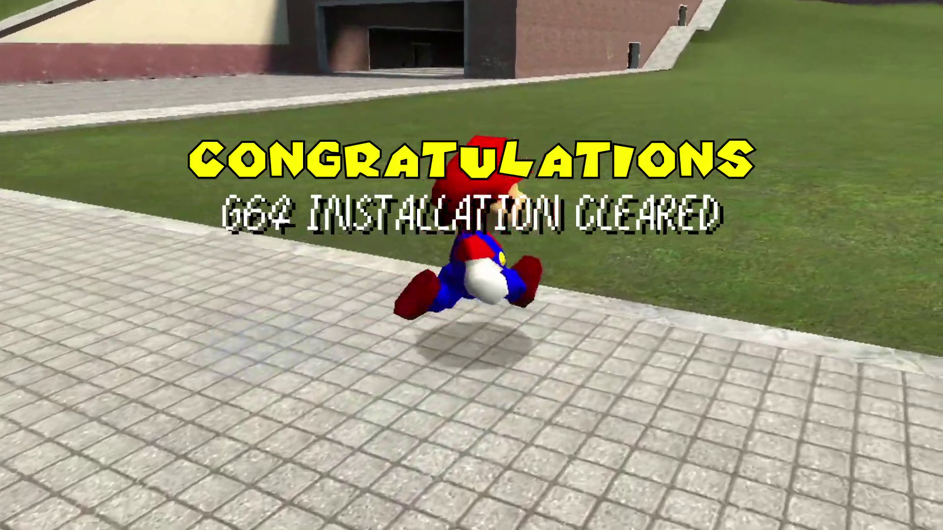
key(s)
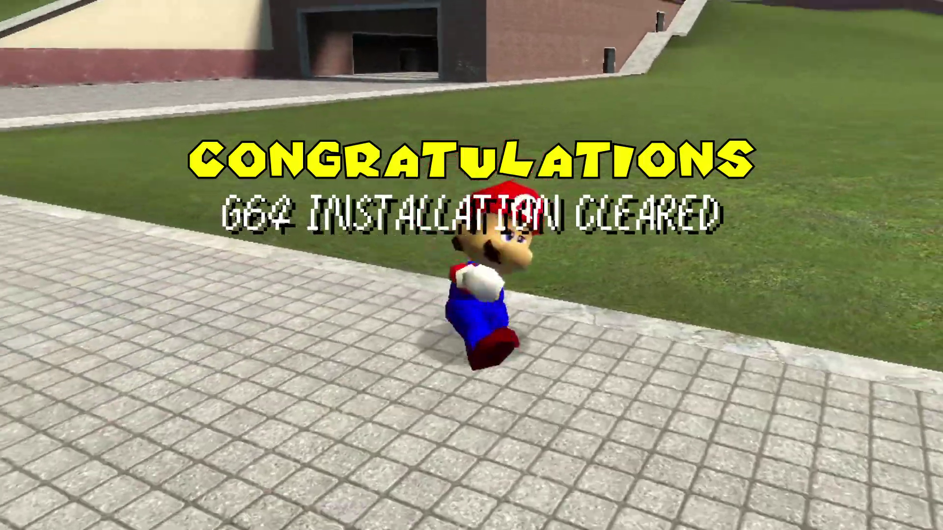
key(space)
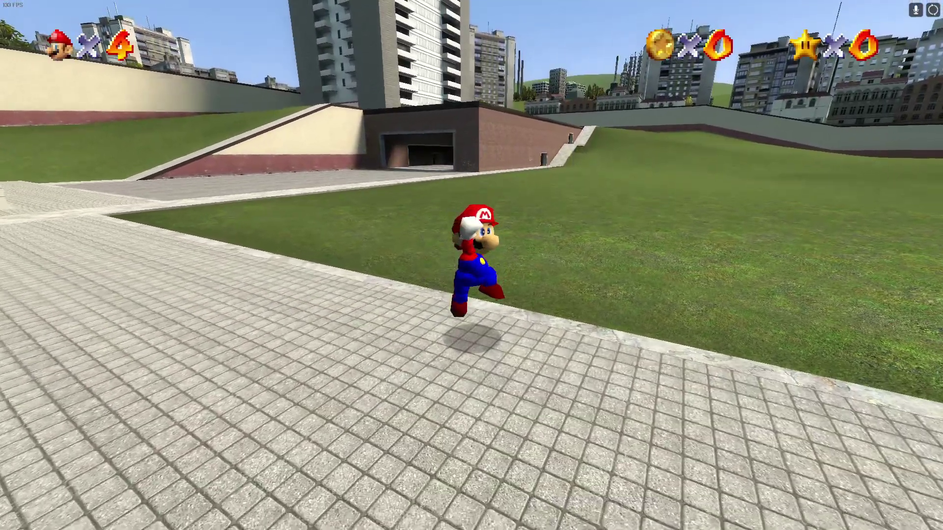